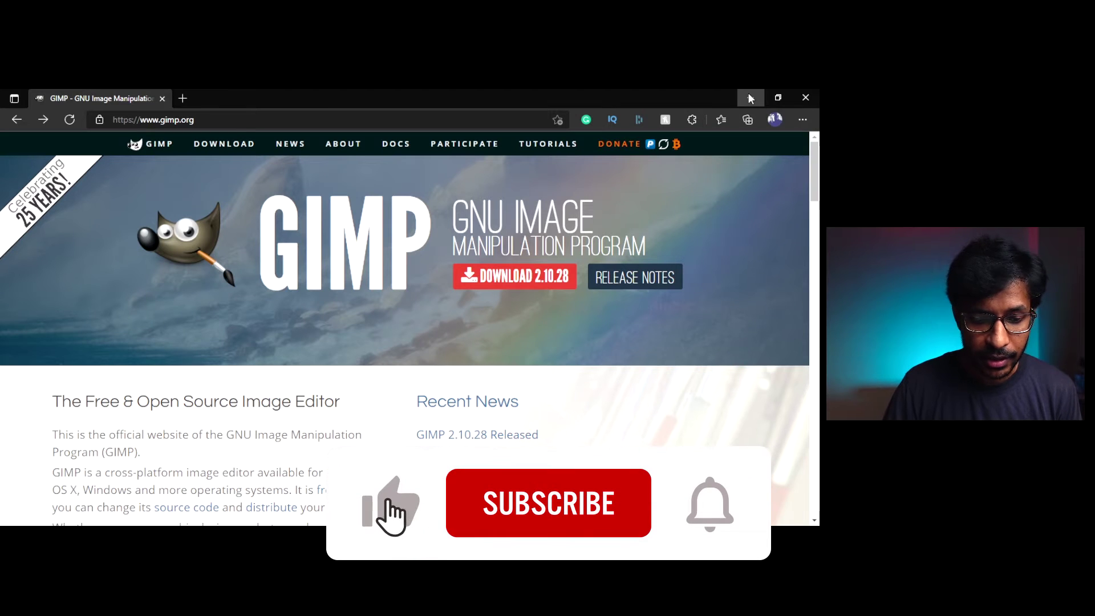
- Go from gimp.org to the GIMP 2.10.28 downloads page and scroll through it
click(187, 120)
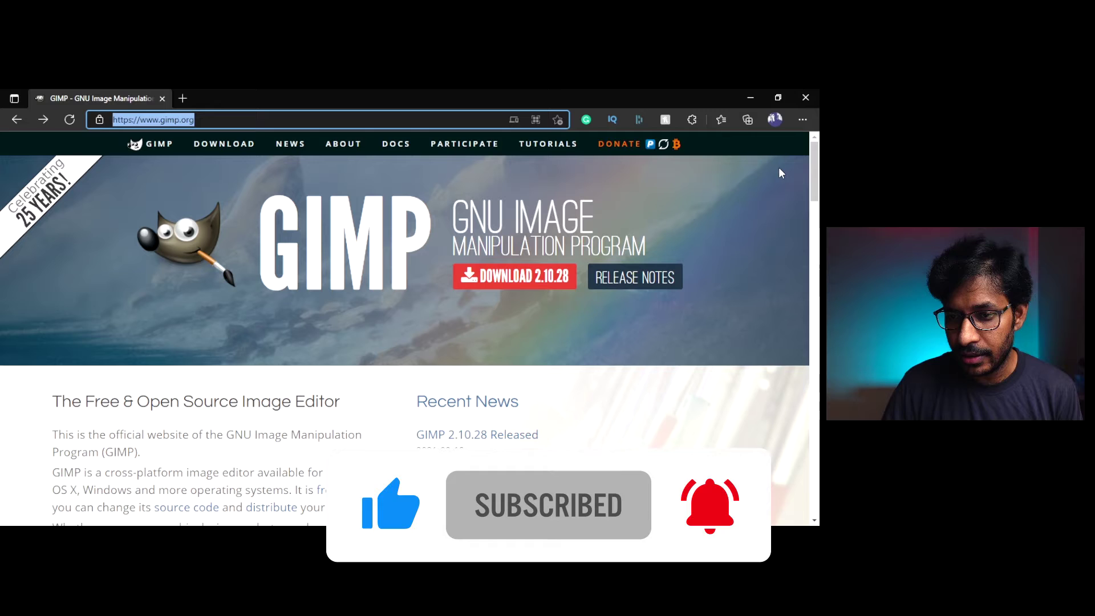
drag(813, 175, 817, 193)
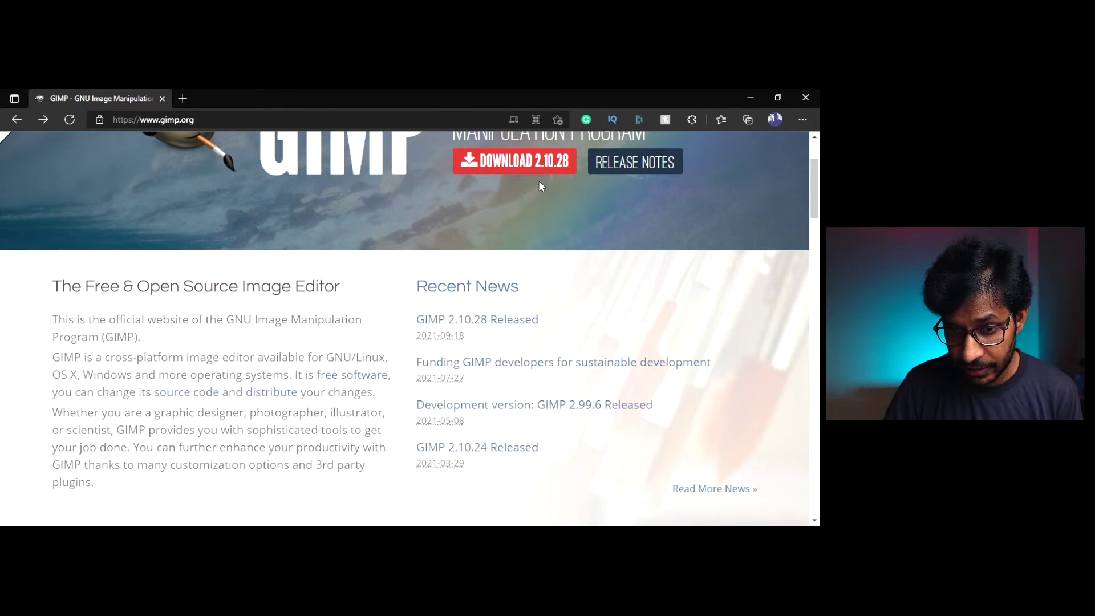
click(507, 166)
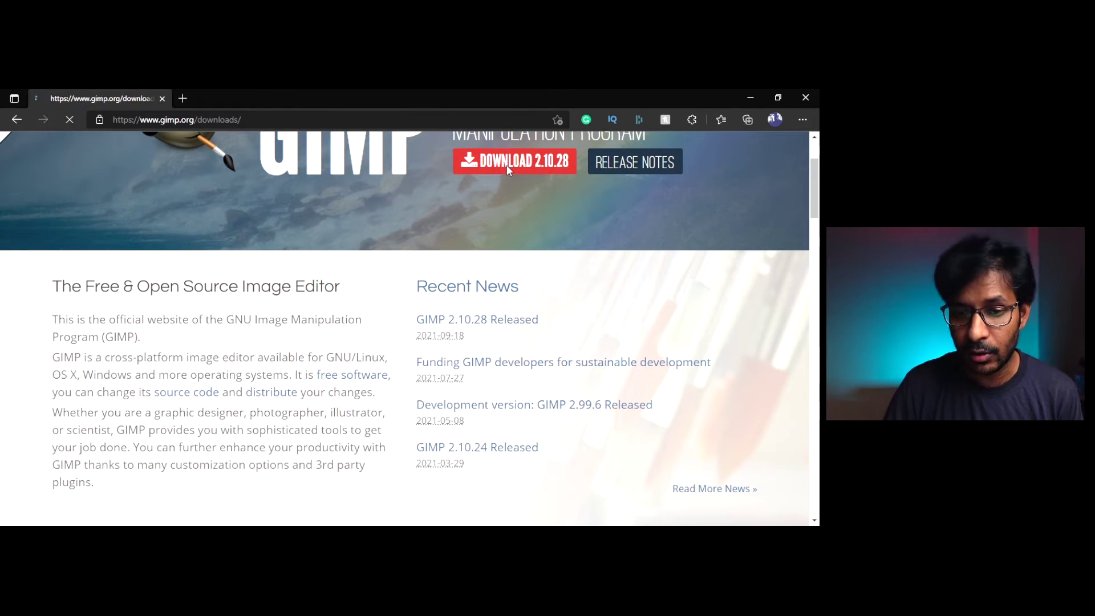
drag(815, 150, 817, 178)
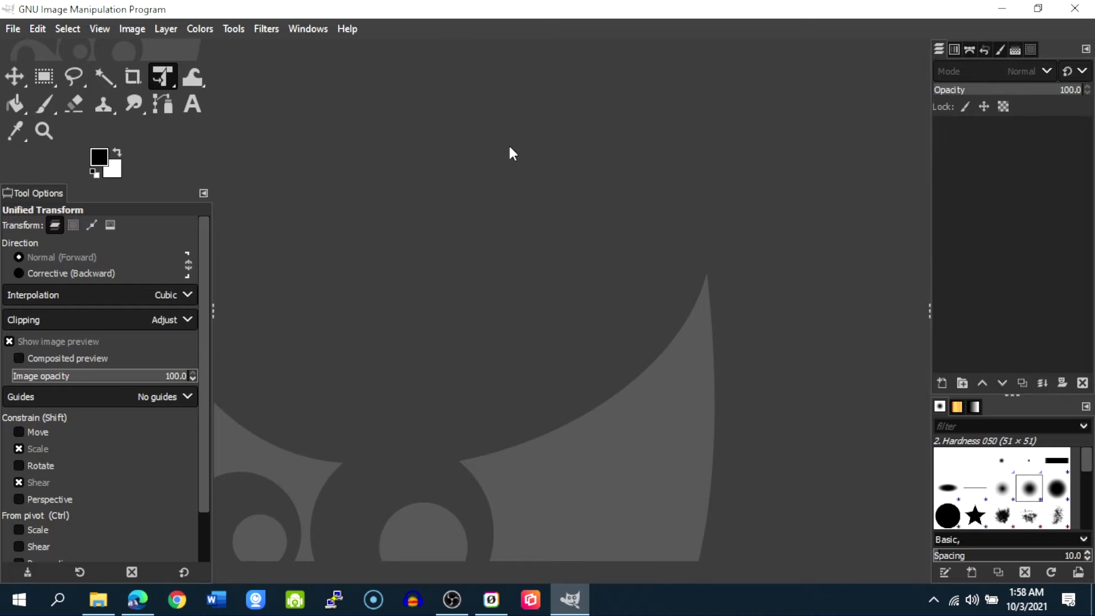
- Open the 1920×1080 'Tech Talks with Neel.png' thumbnail from the Desktop
click(12, 29)
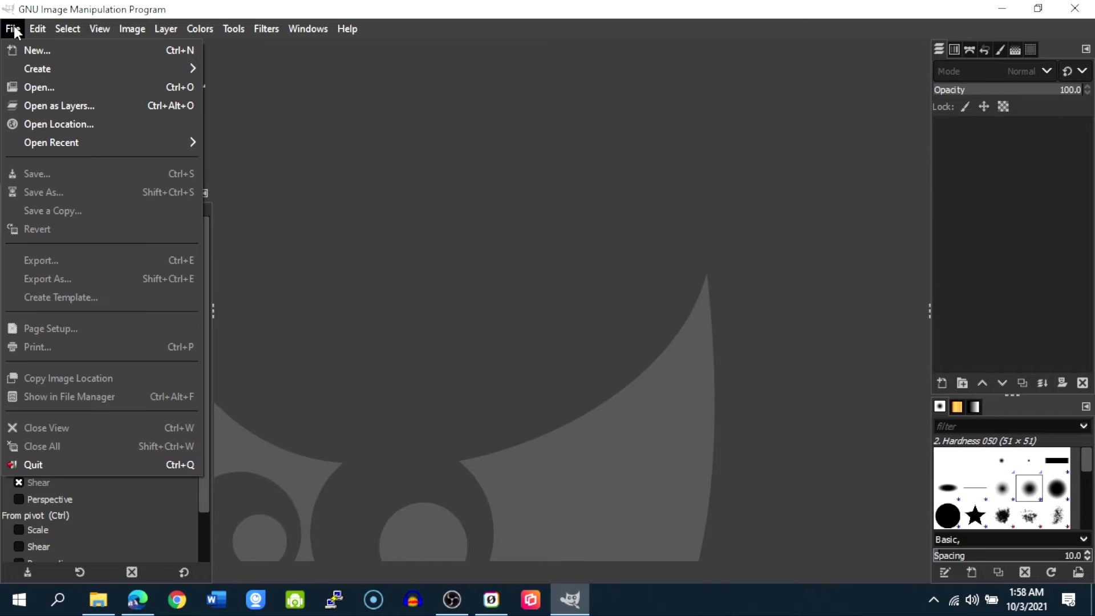
click(30, 86)
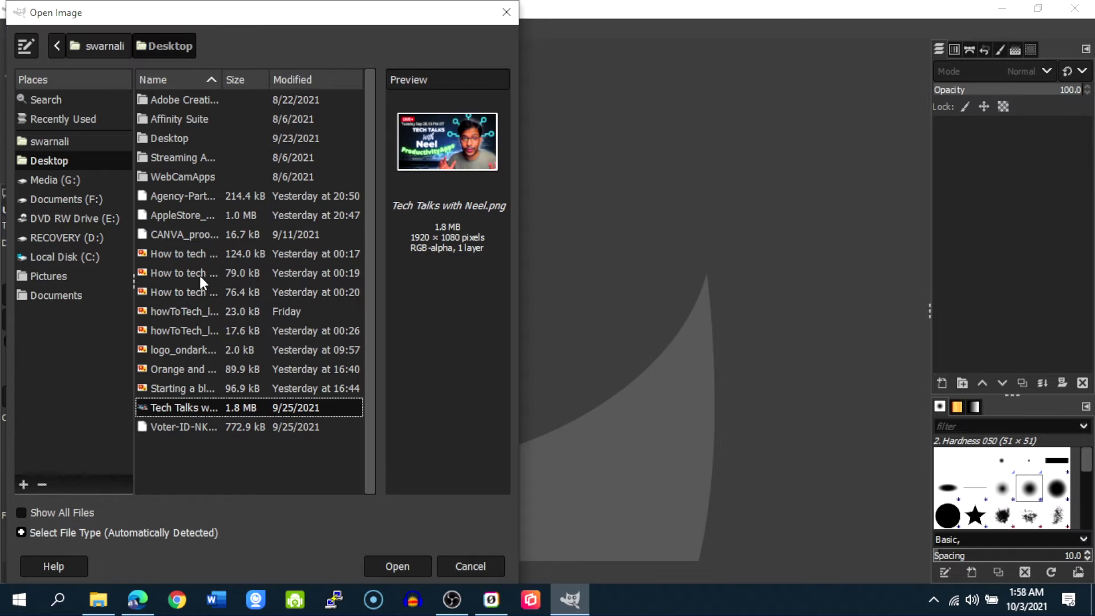
double_click(221, 406)
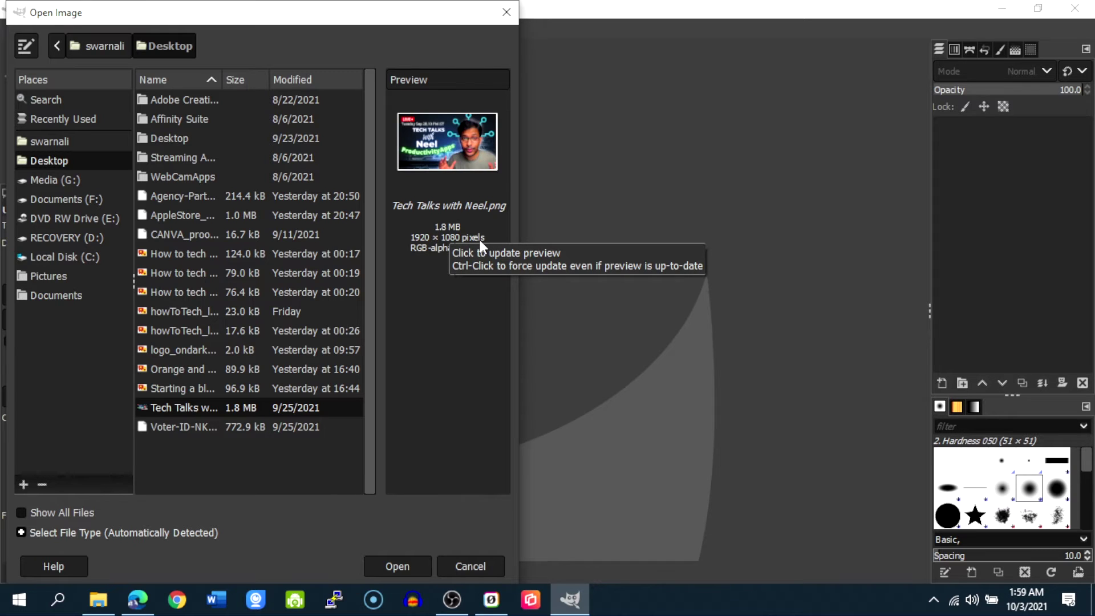
click(391, 566)
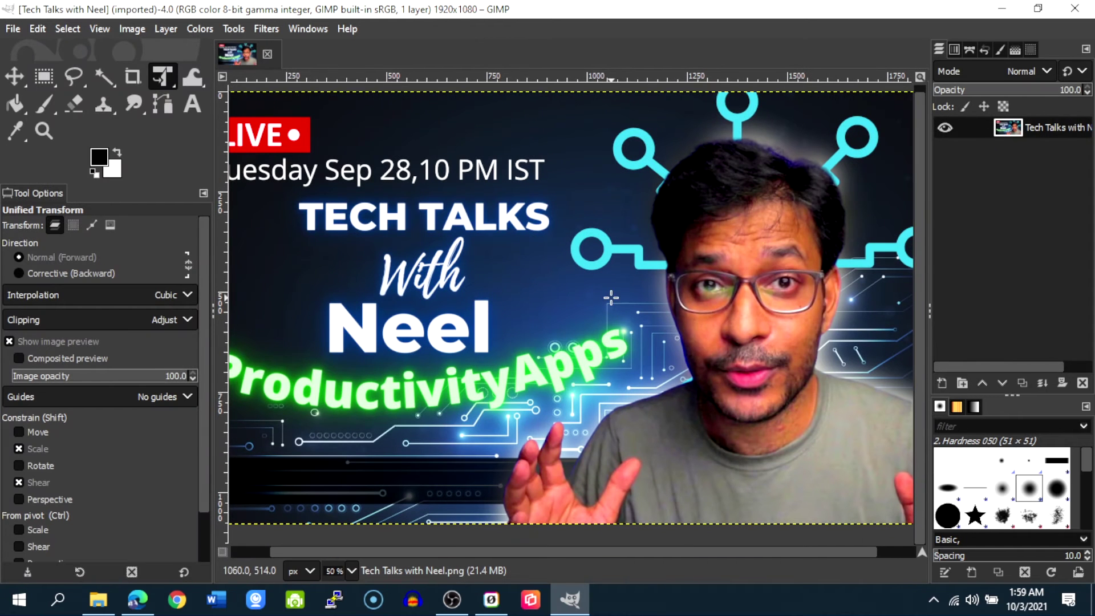
- Set the view zoom to 25% and cancel an accidentally started transform
click(352, 571)
click(350, 532)
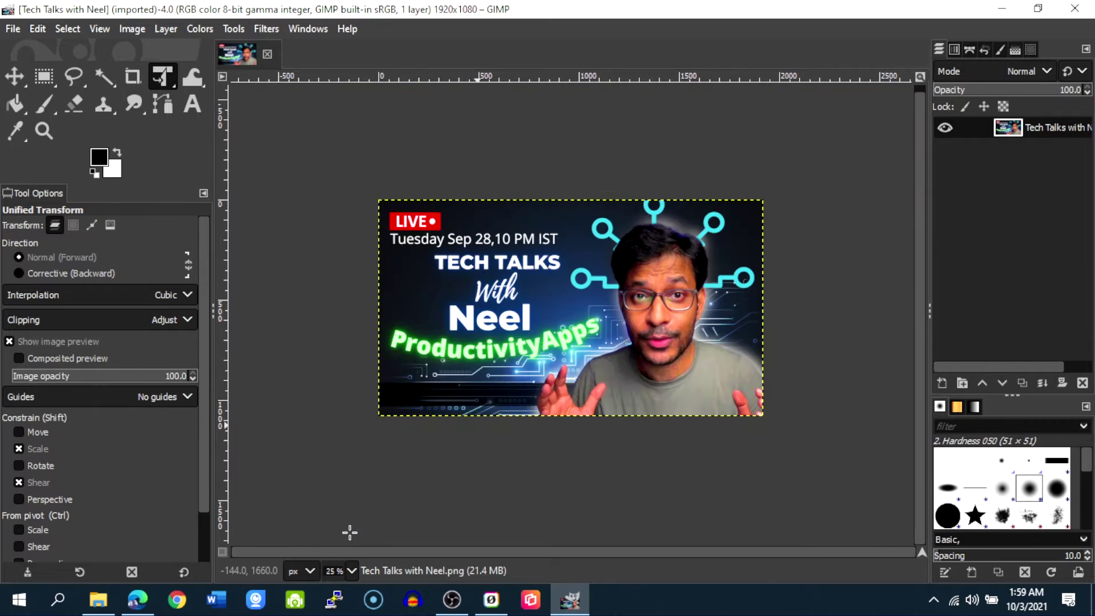
click(793, 409)
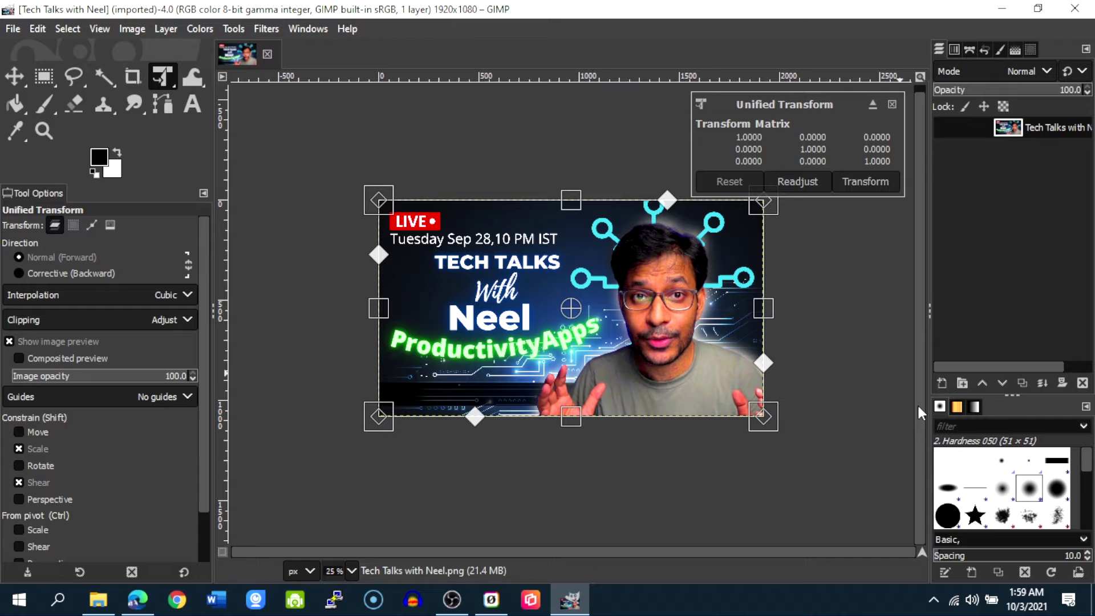
click(892, 105)
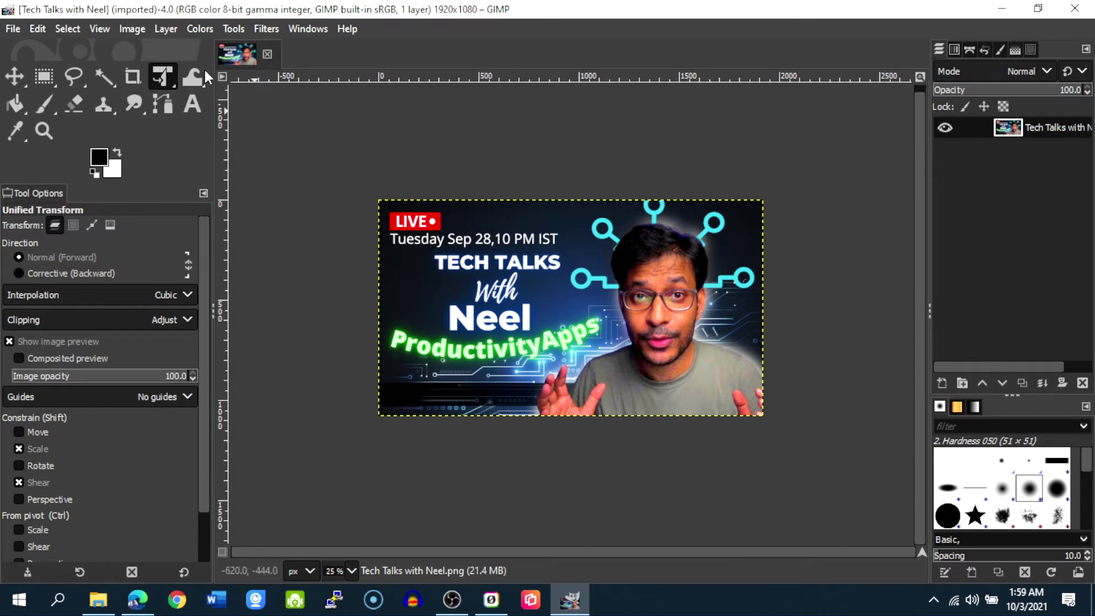
- Crop the image to a 1236×1056 region around the presenter on the right
click(133, 80)
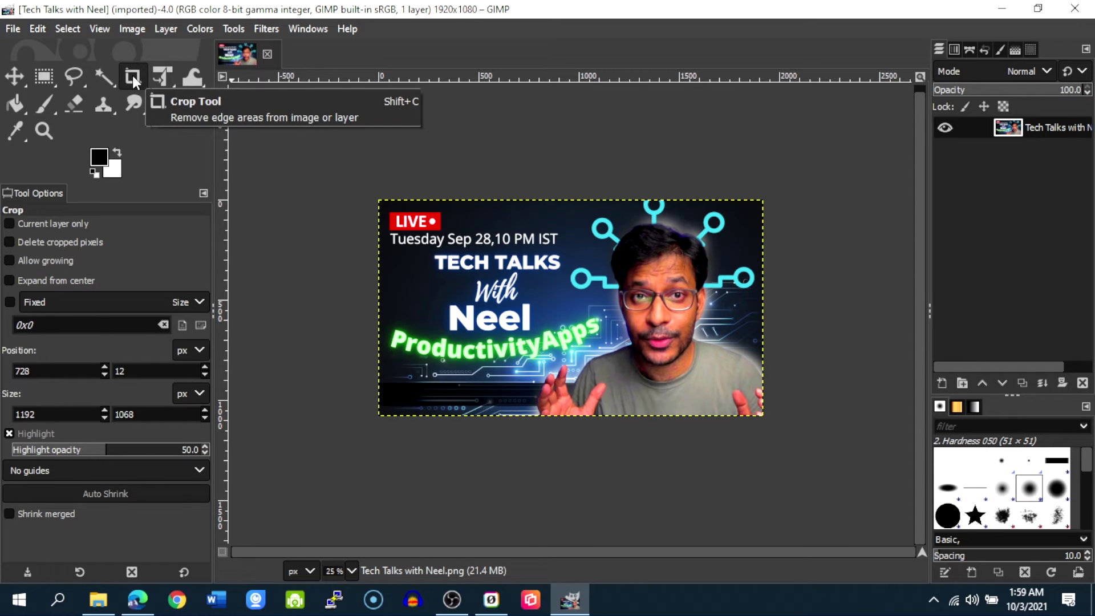
drag(516, 204, 772, 439)
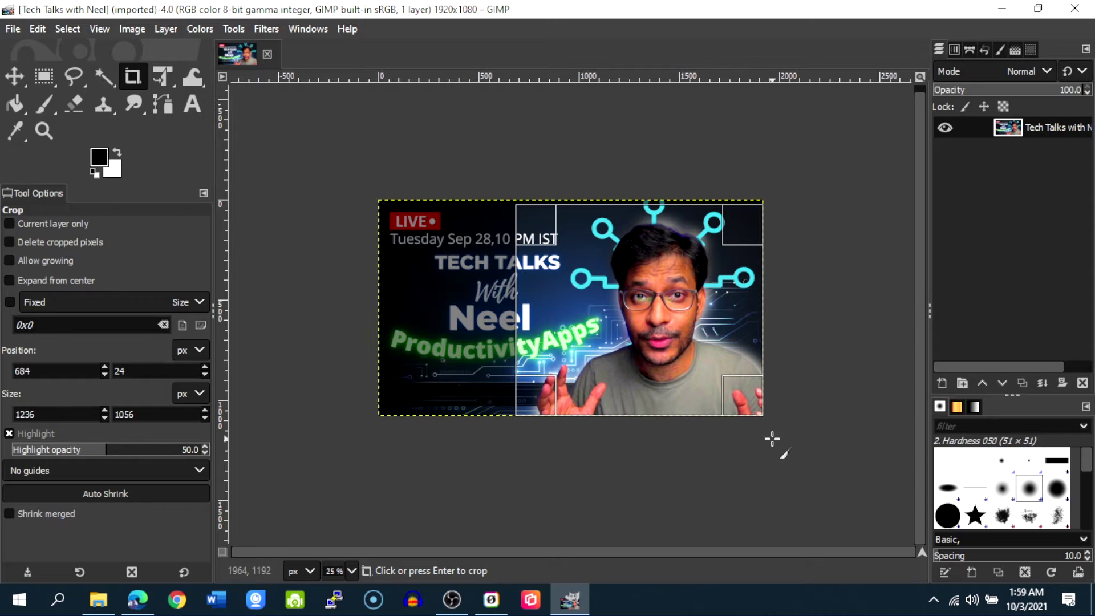
click(593, 258)
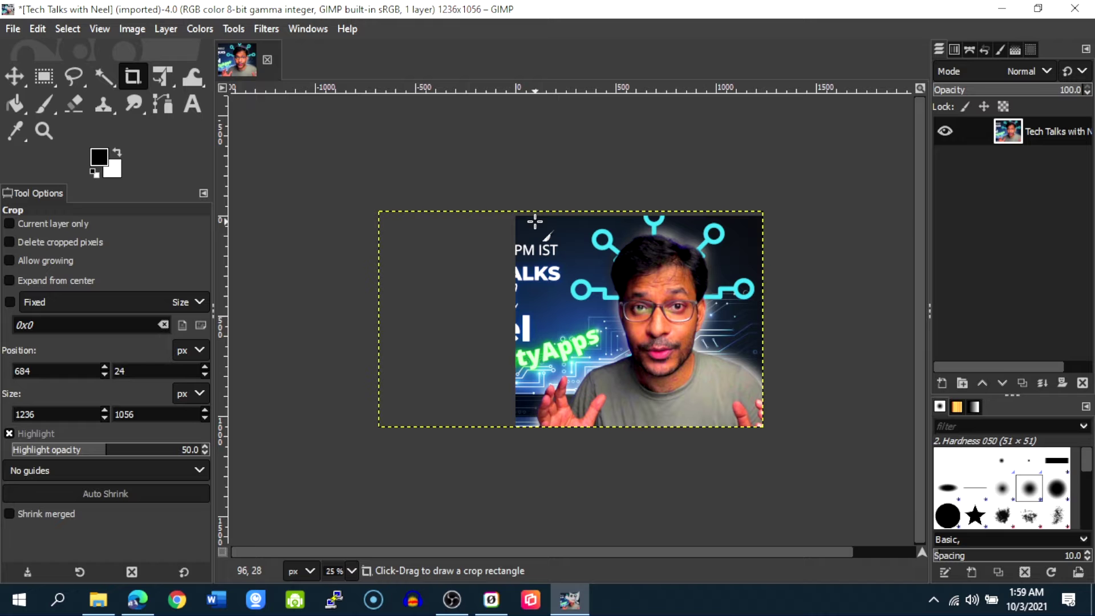
- In Scale Image, enter a width of 285 px so the height recalculates to 243 px
click(130, 29)
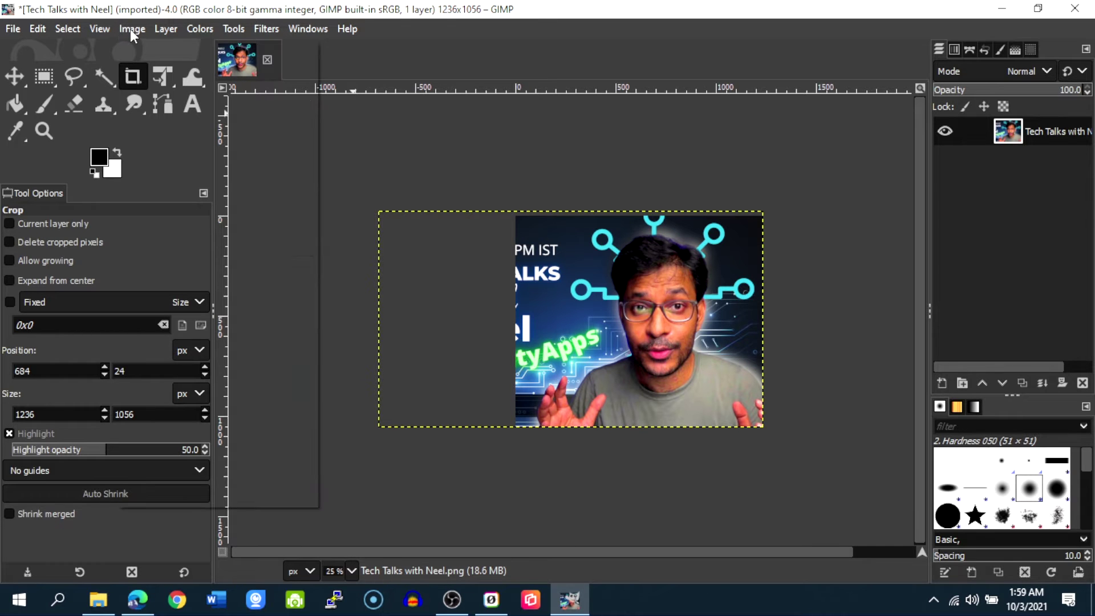
mouse_move(155, 120)
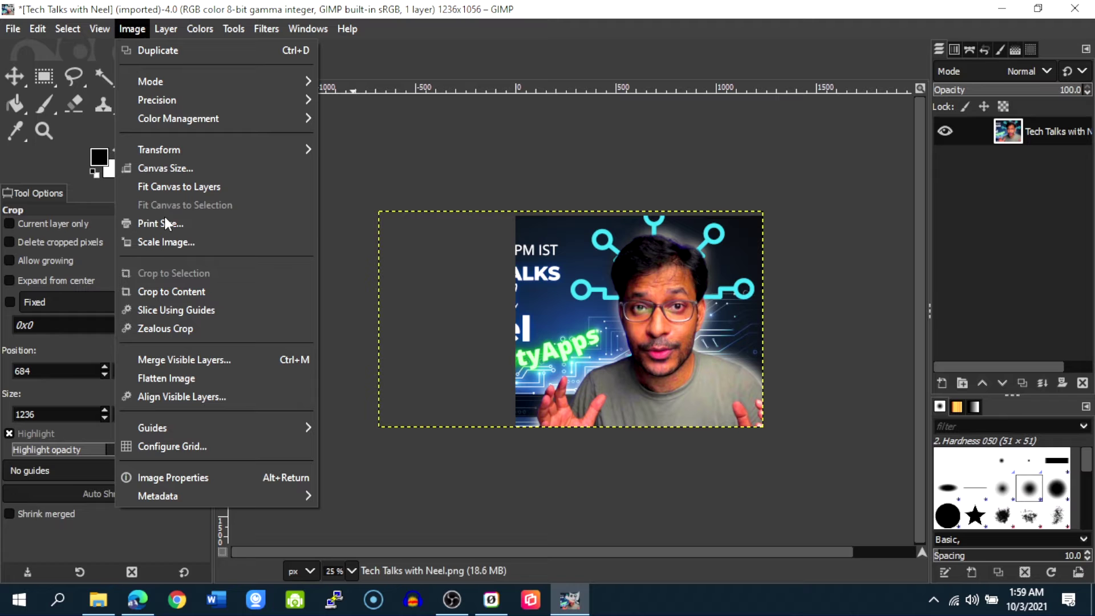
click(185, 242)
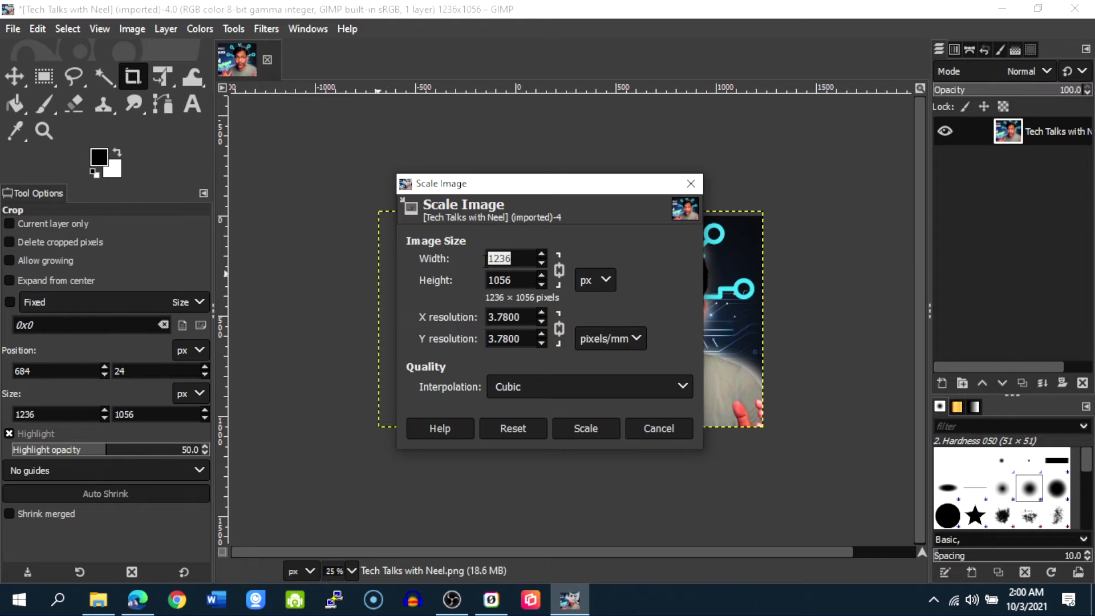
click(512, 280)
drag(512, 281, 482, 258)
text(300)
click(517, 280)
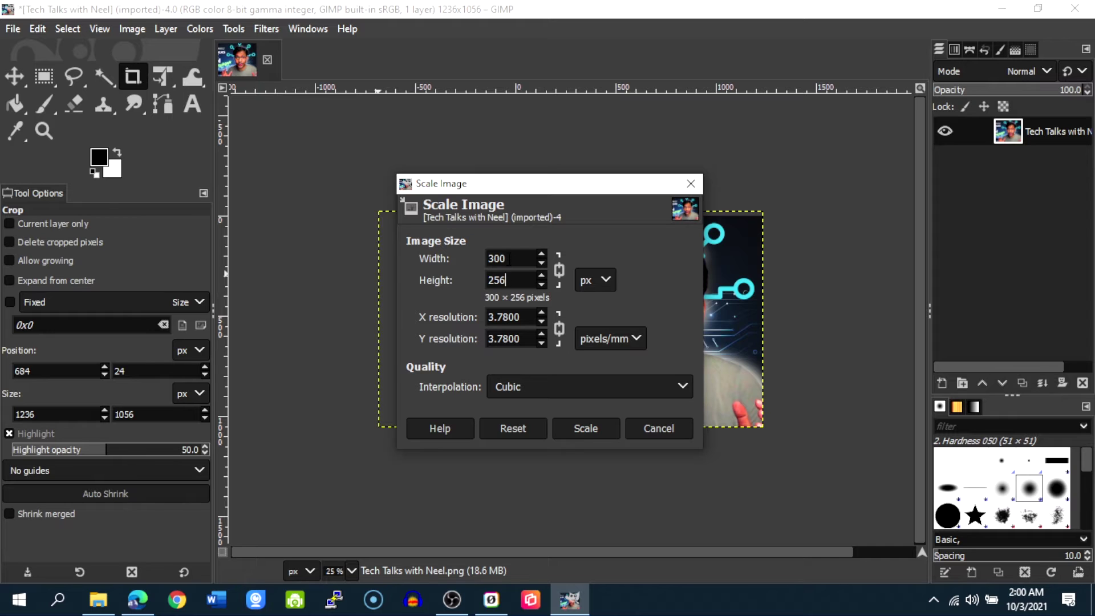
key(BackSpace)
key(BackSpace)
key(BackSpace)
text(285)
click(513, 280)
drag(513, 258, 484, 279)
- Set the resolution to 72 pixels/in and apply the 285 × 243 scaling
click(561, 274)
click(632, 338)
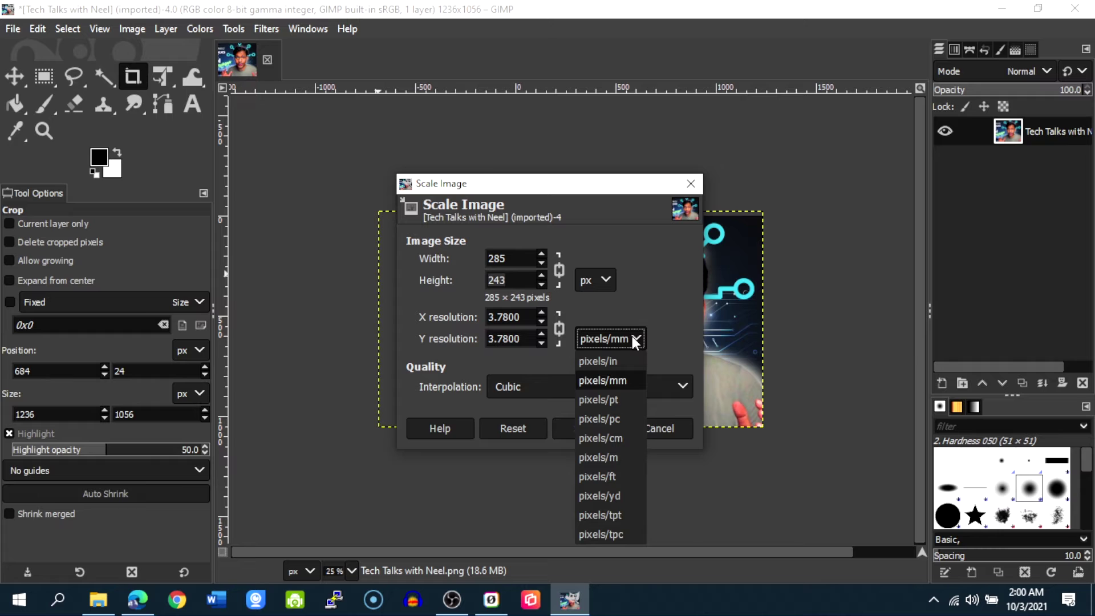
click(628, 365)
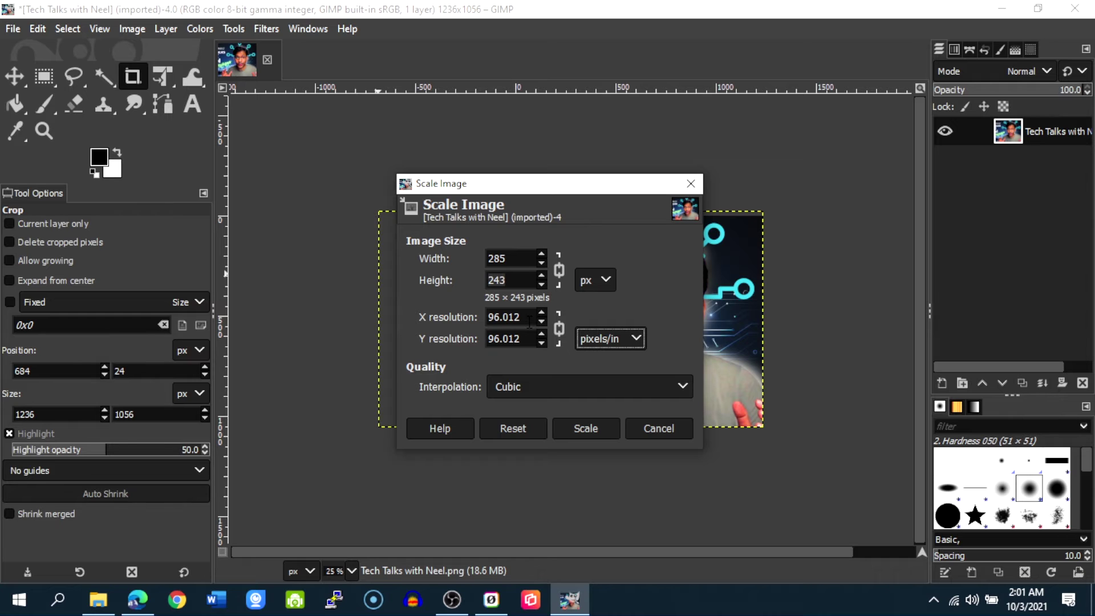
click(530, 323)
triple_click(530, 323)
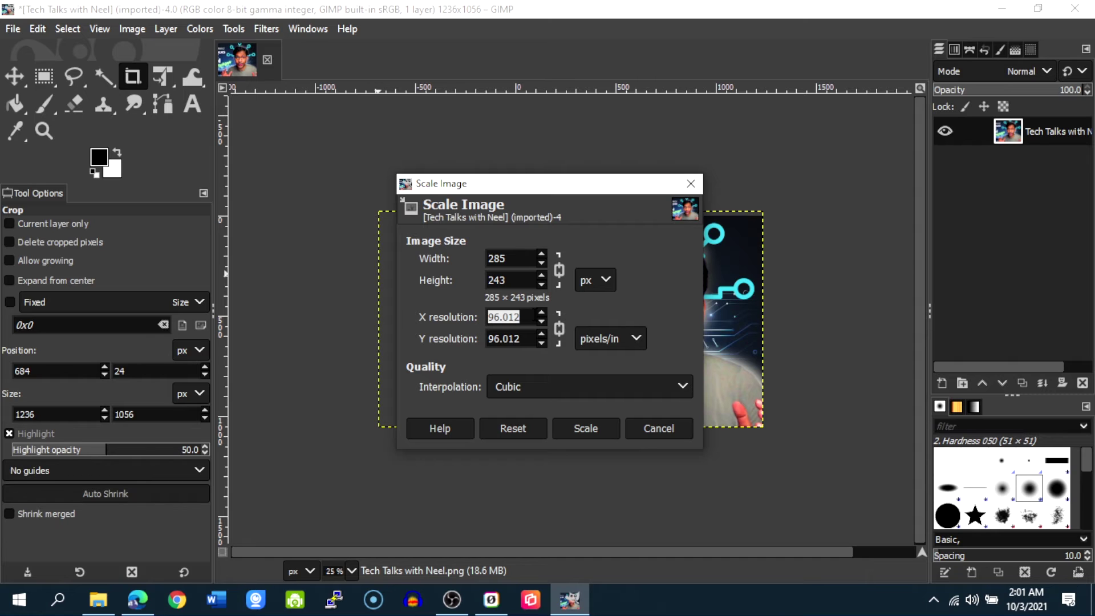
text(72)
key(Tab)
click(590, 430)
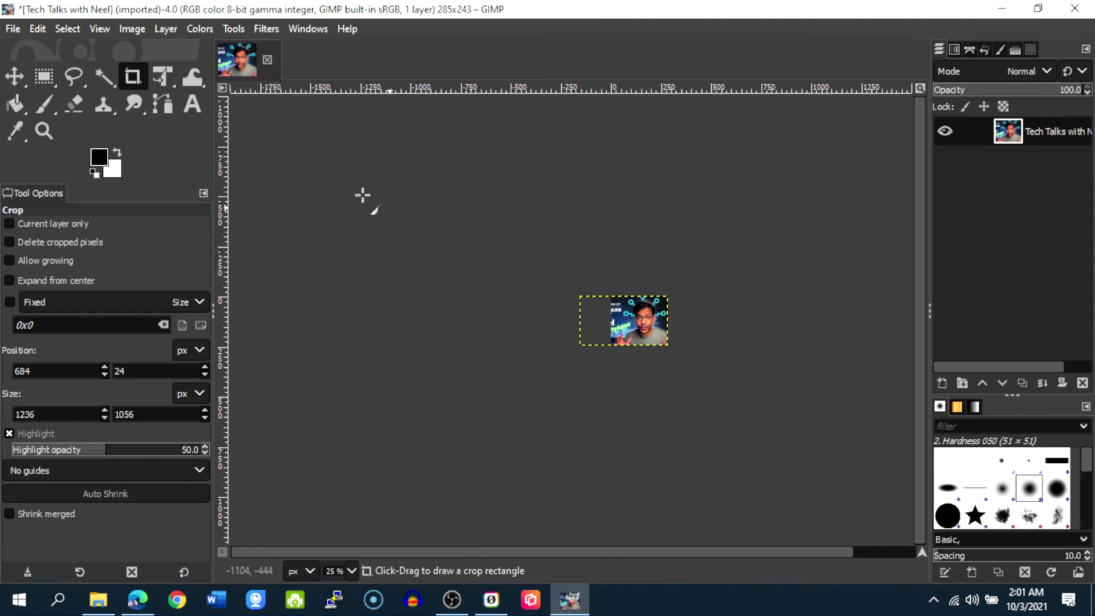
- Open the Export Image dialog for saving to the Desktop and move it up and right
click(14, 30)
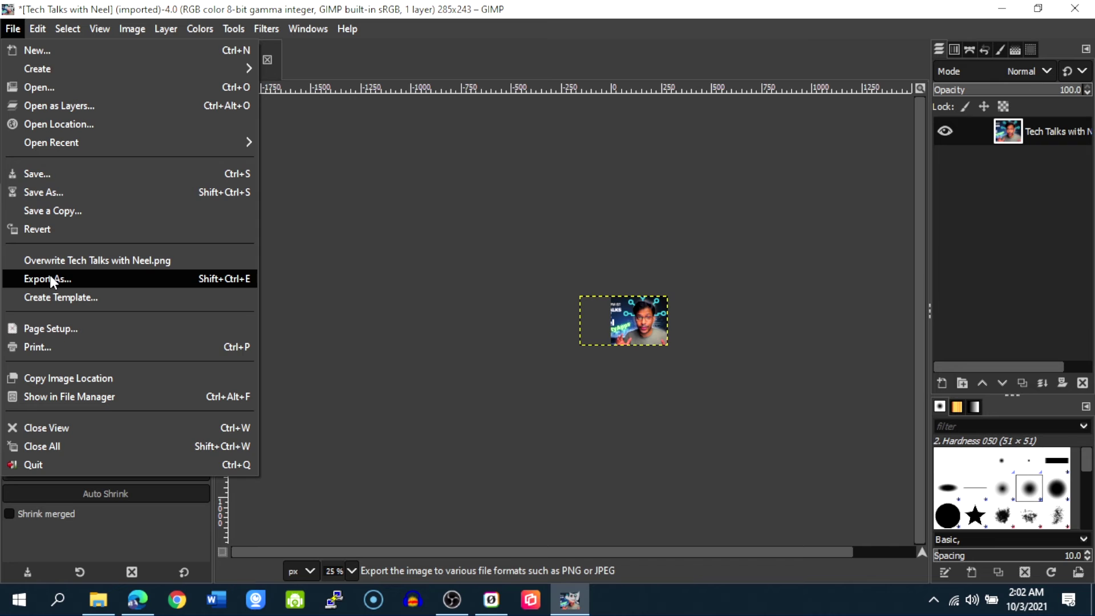
click(51, 278)
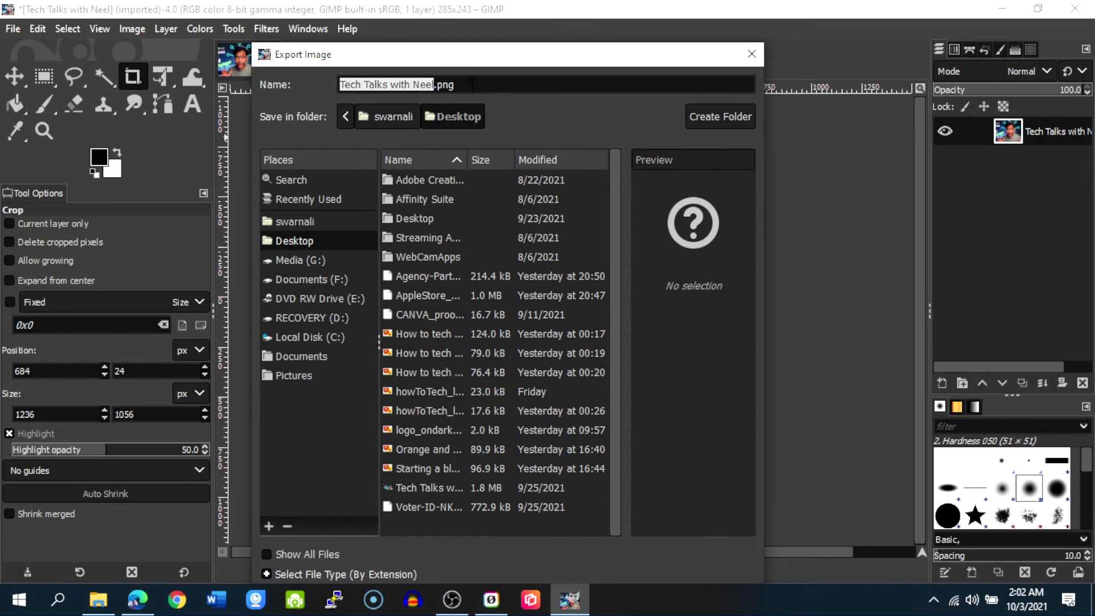
drag(711, 64, 734, 26)
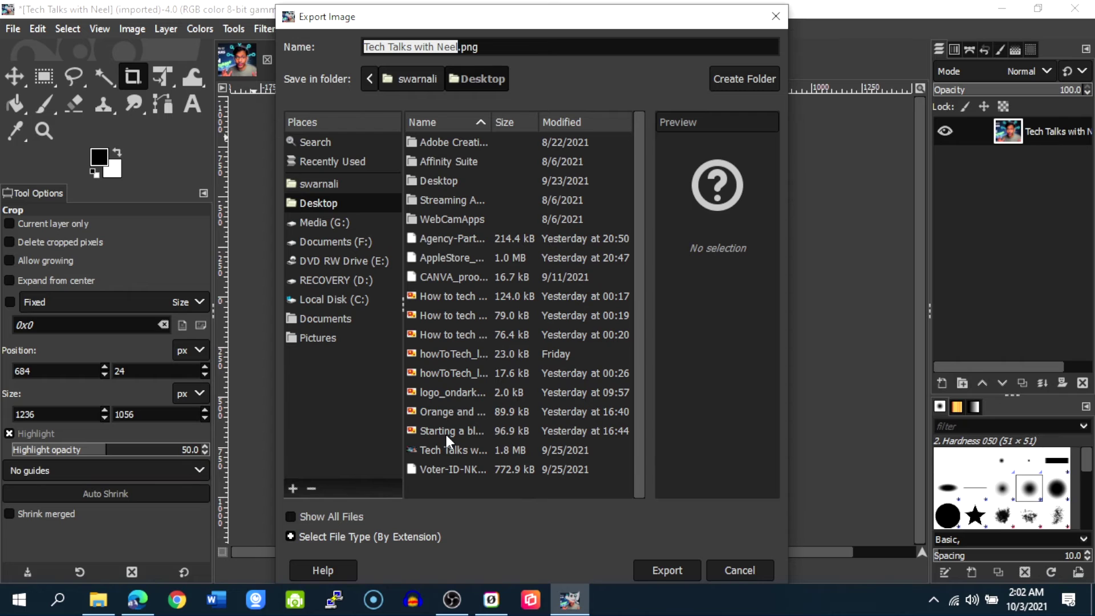
- Export as 'Tech Talks with Neel.jpg' in JPEG format with the quality lowered to about 88
click(291, 536)
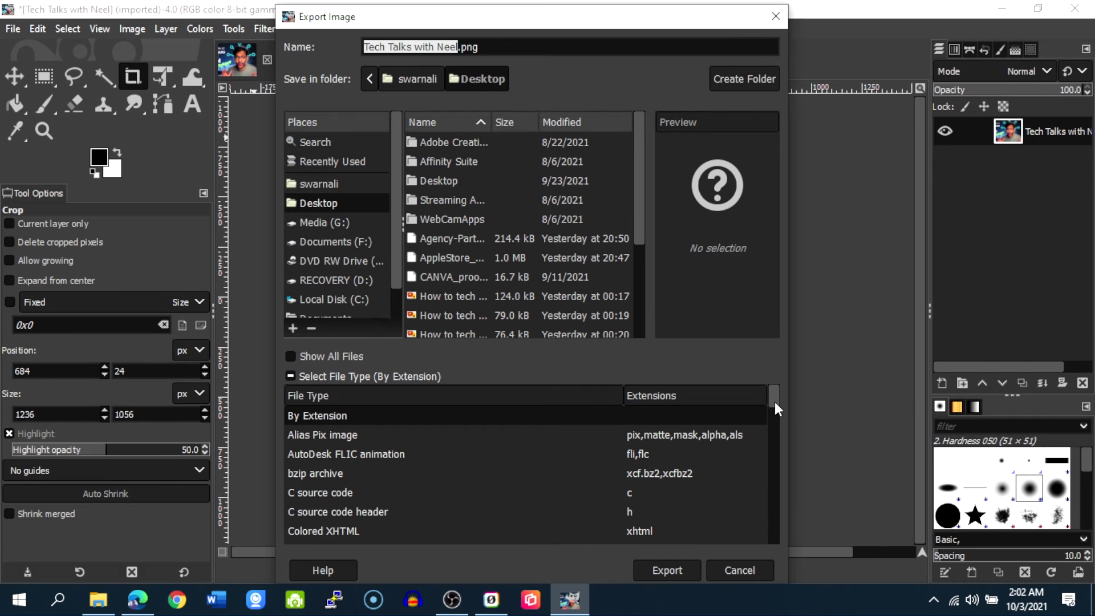
drag(775, 401, 772, 450)
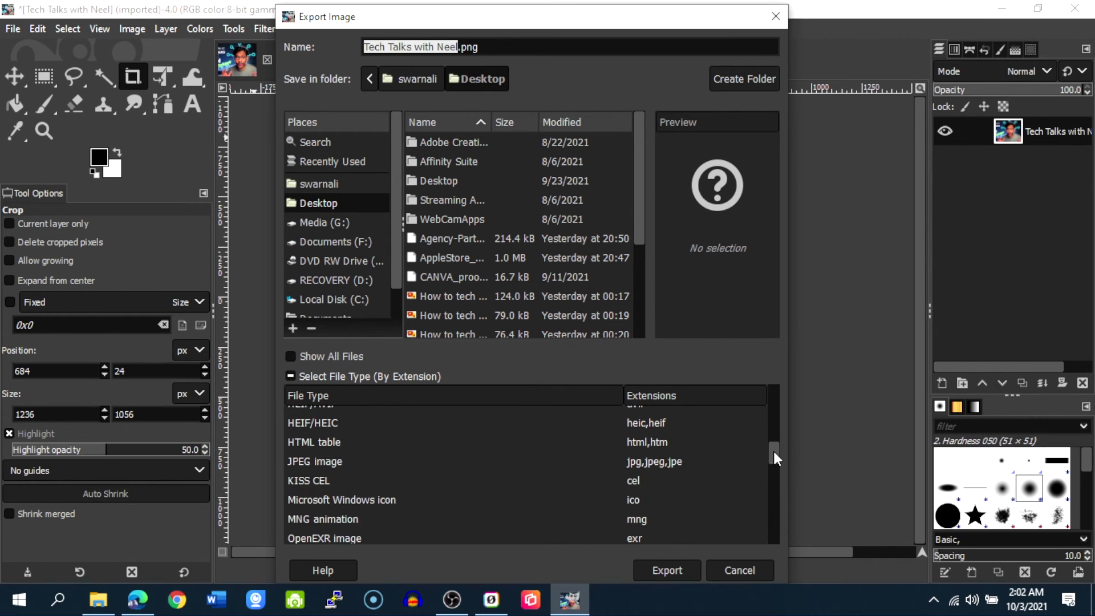
click(664, 462)
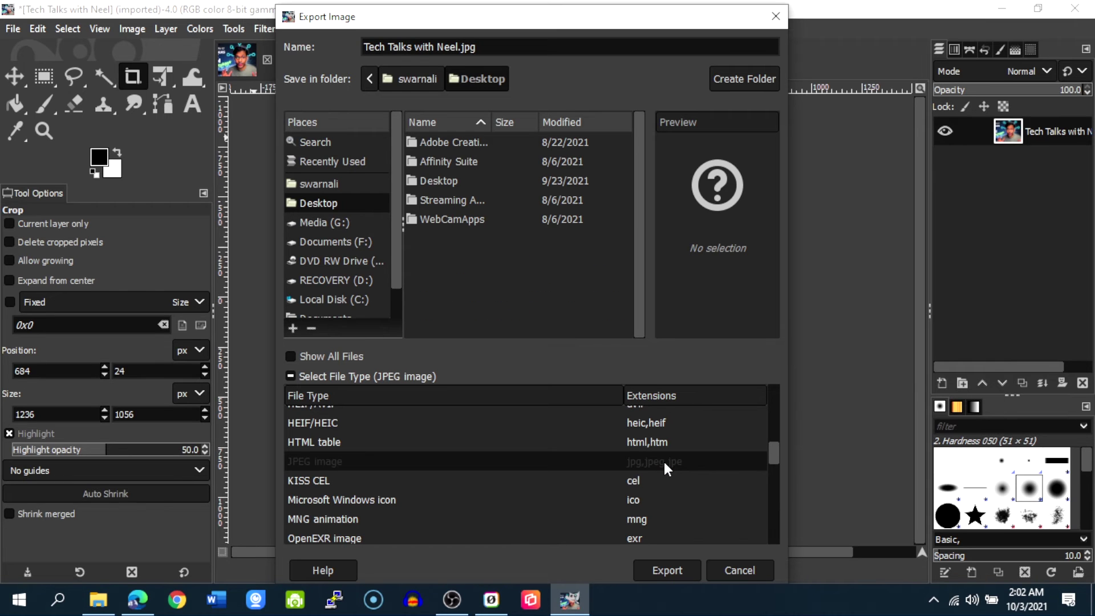
click(656, 573)
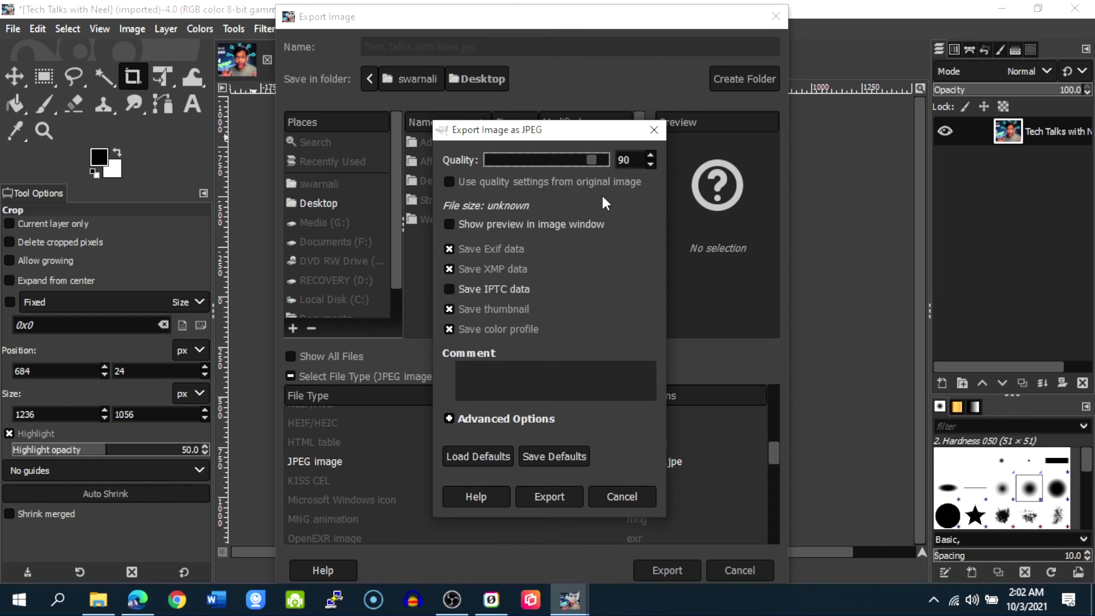
mouse_move(591, 160)
mouse_down()
mouse_move(559, 158)
mouse_move(591, 156)
mouse_move(580, 156)
mouse_up()
click(552, 499)
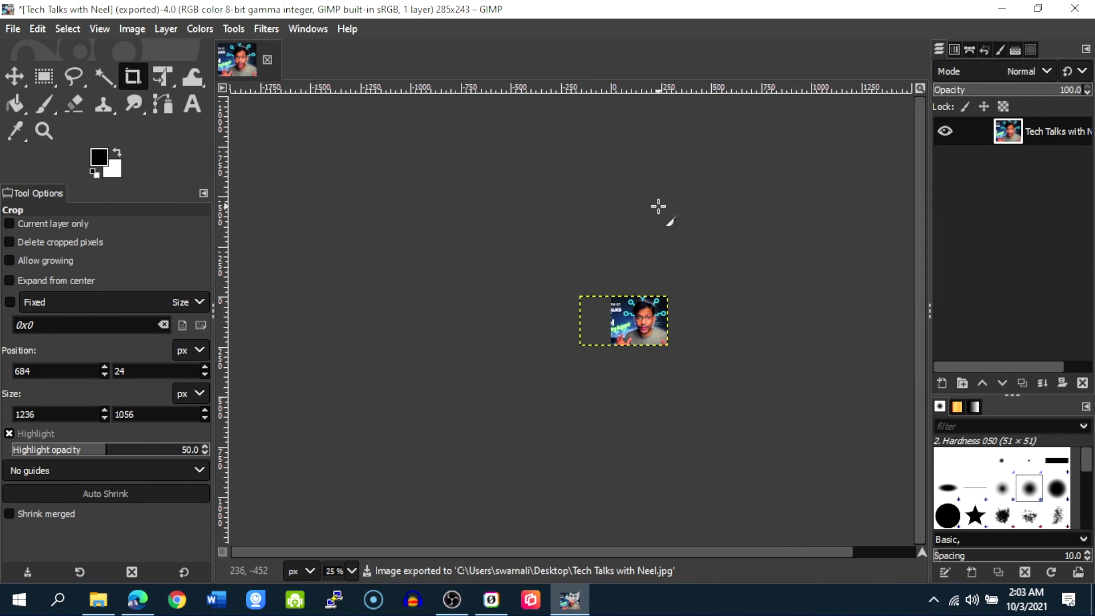
click(1004, 9)
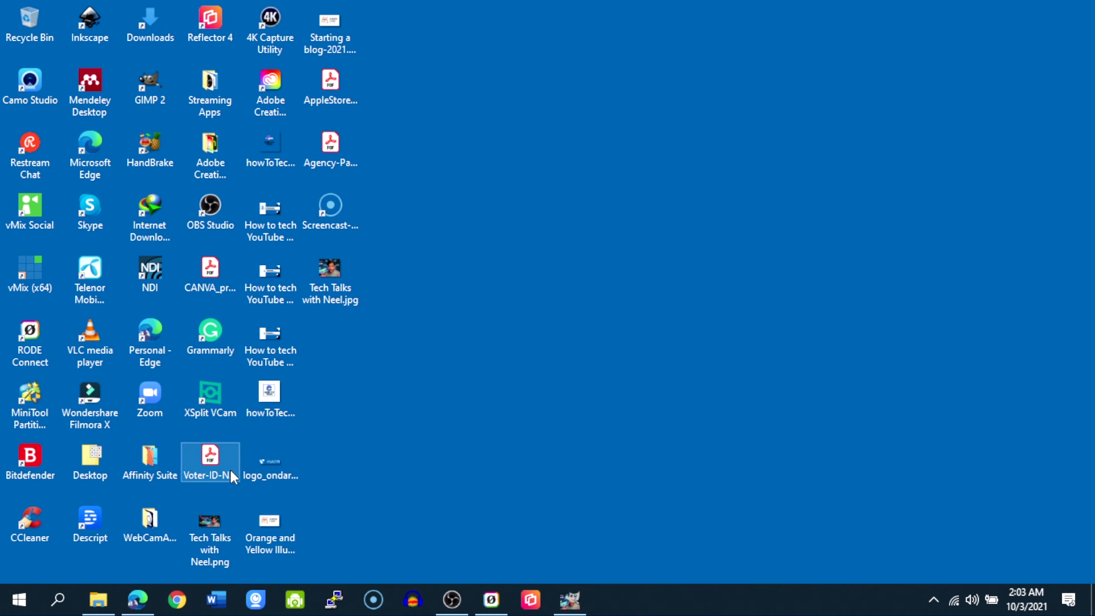
mouse_move(210, 541)
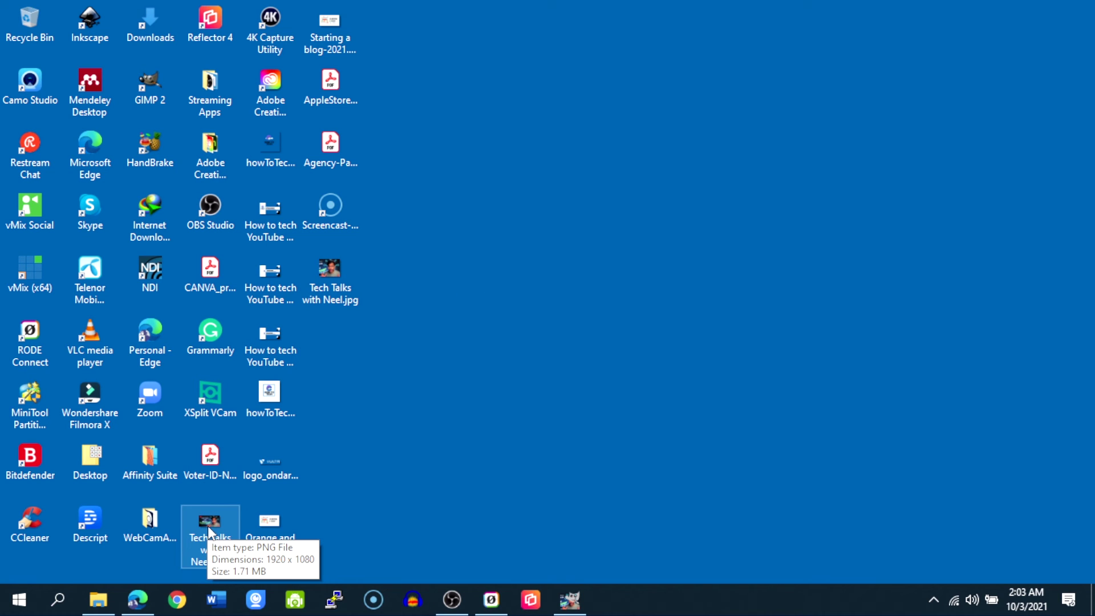
mouse_move(327, 289)
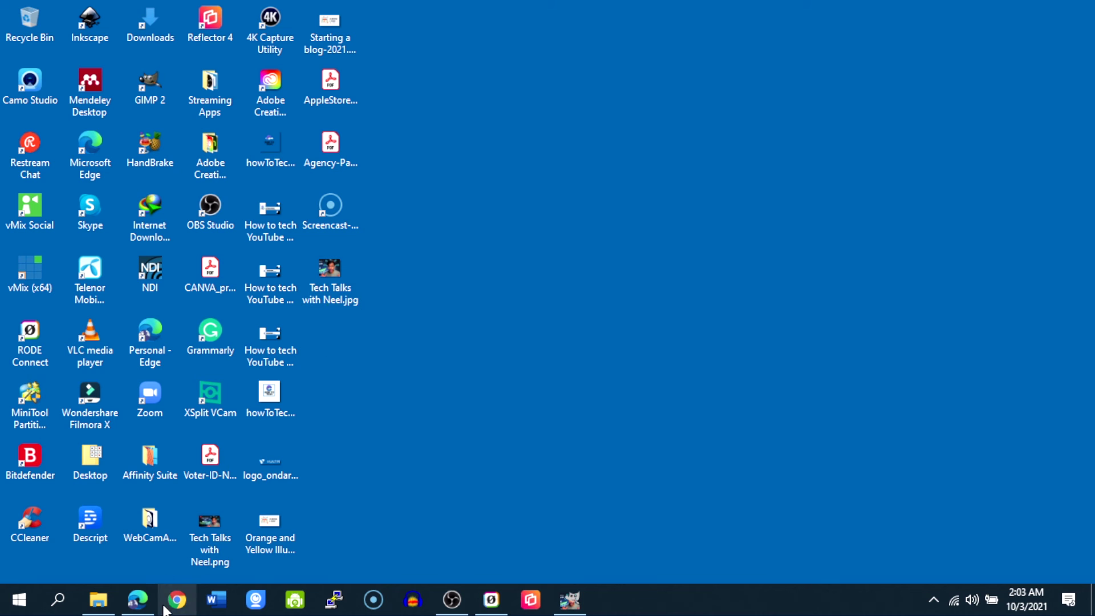
click(579, 609)
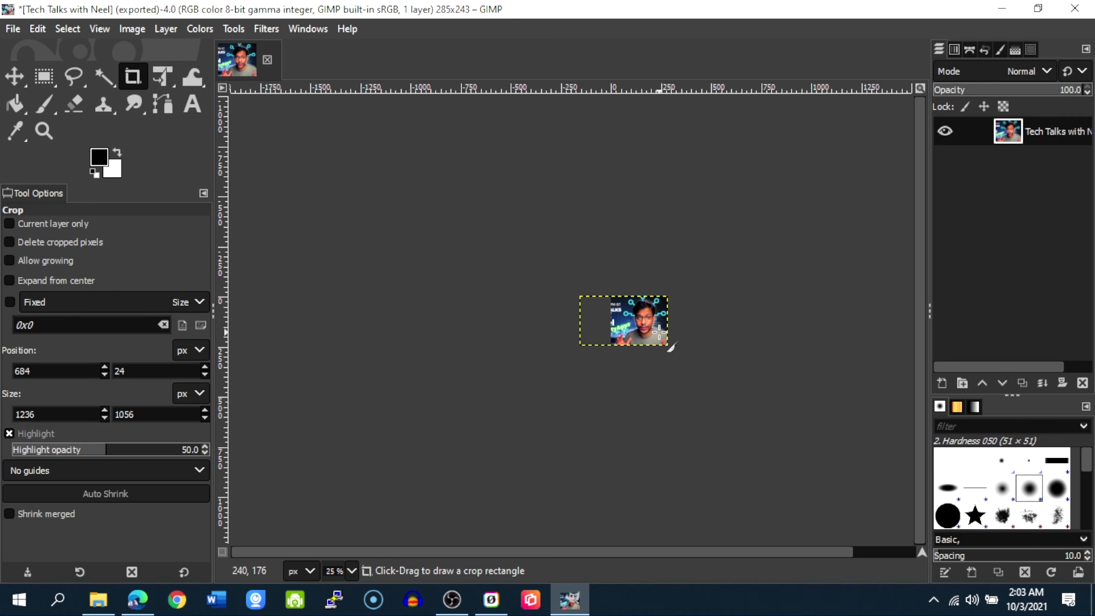
- Minimize GIMP to show the desktop with the exported JPEG
click(1003, 9)
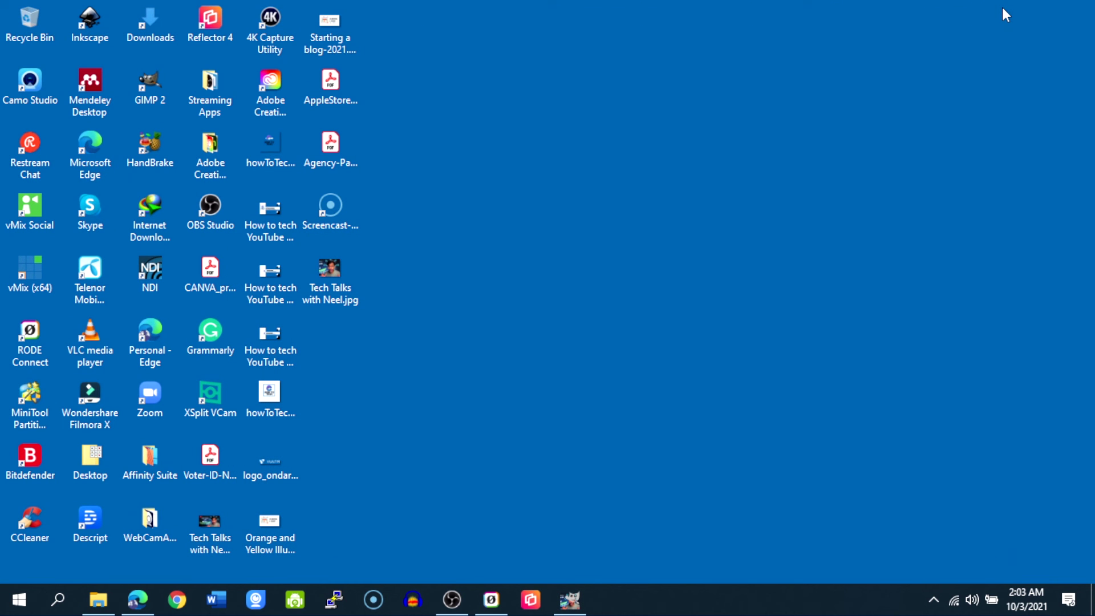